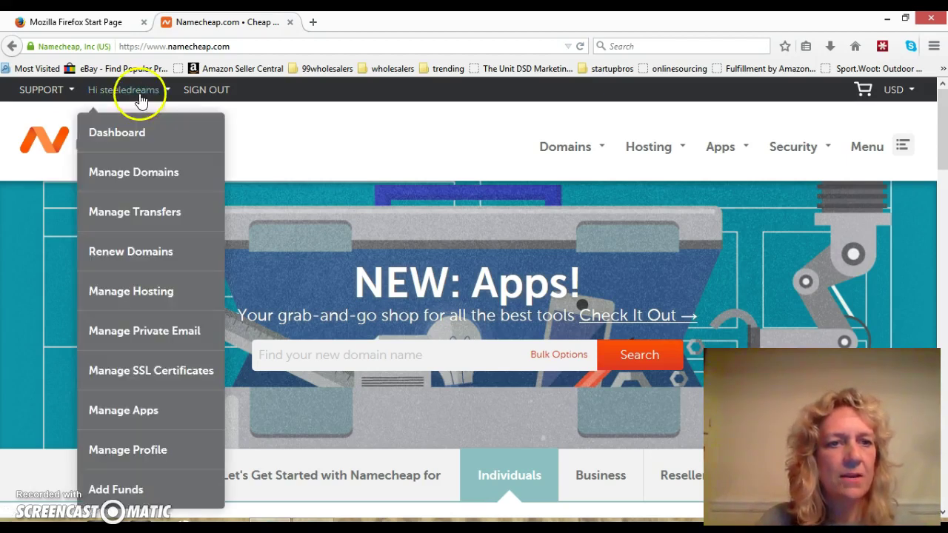
Step: Select partnerwithcandy.com in the domain list, edit it, and open its URL Forwarding settings
click(132, 173)
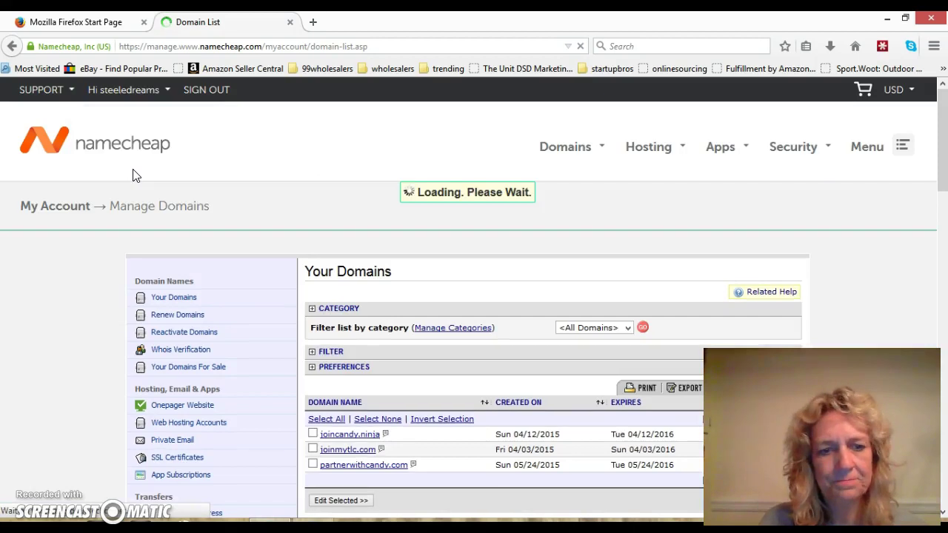
click(147, 274)
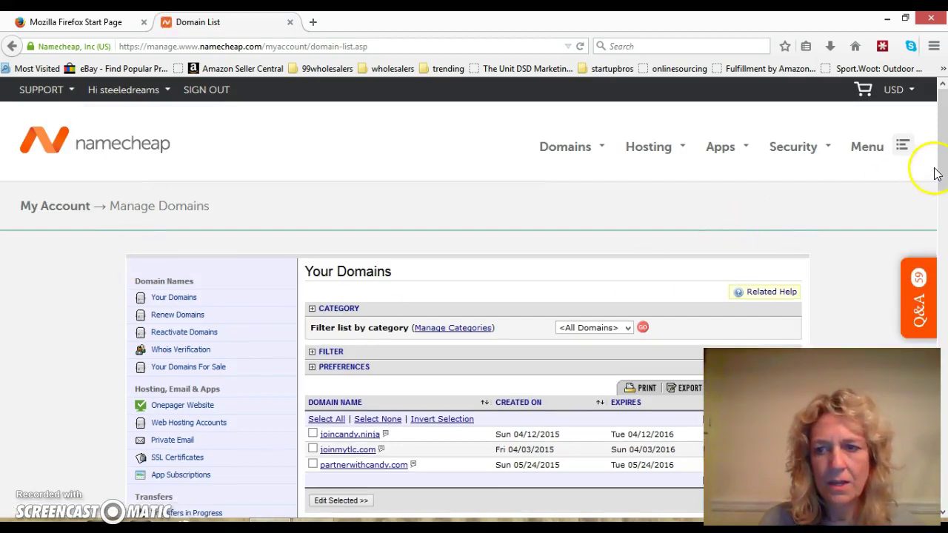
drag(941, 169, 941, 220)
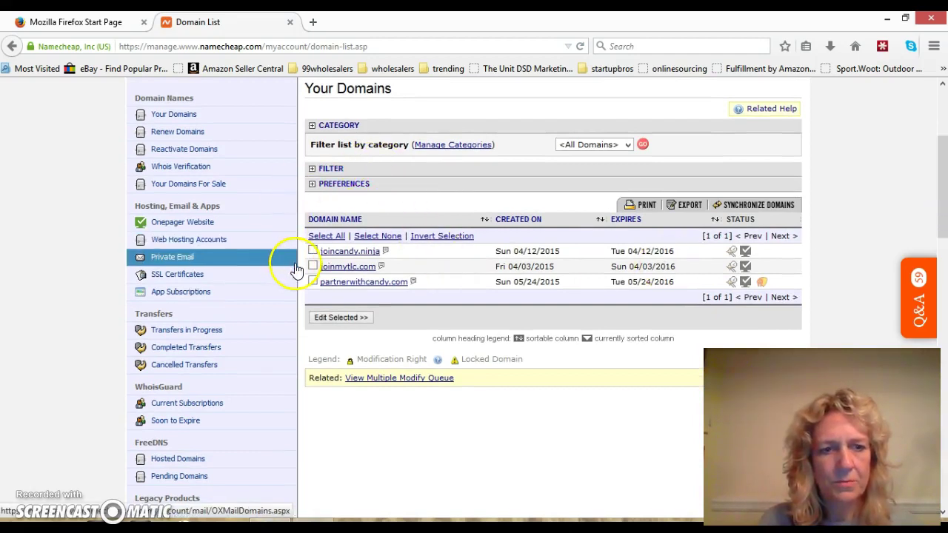
click(313, 283)
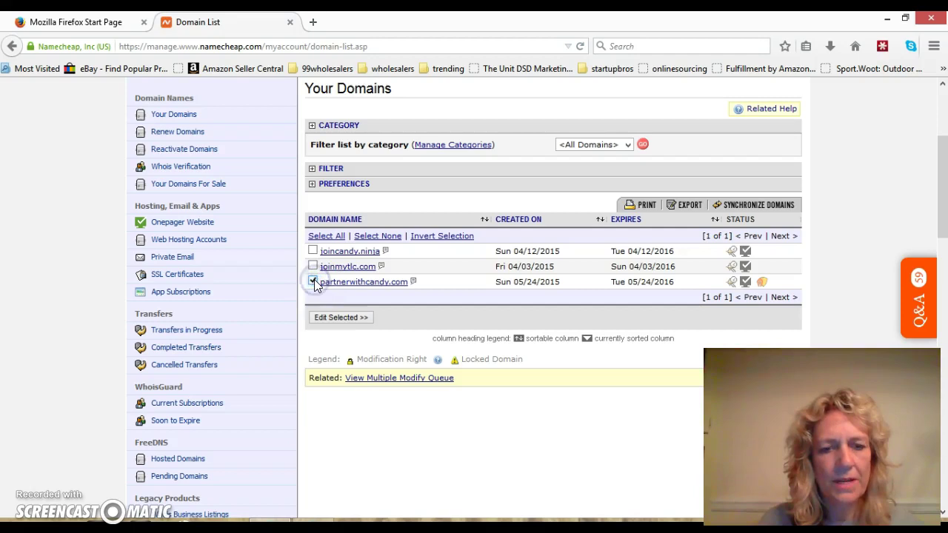
click(323, 319)
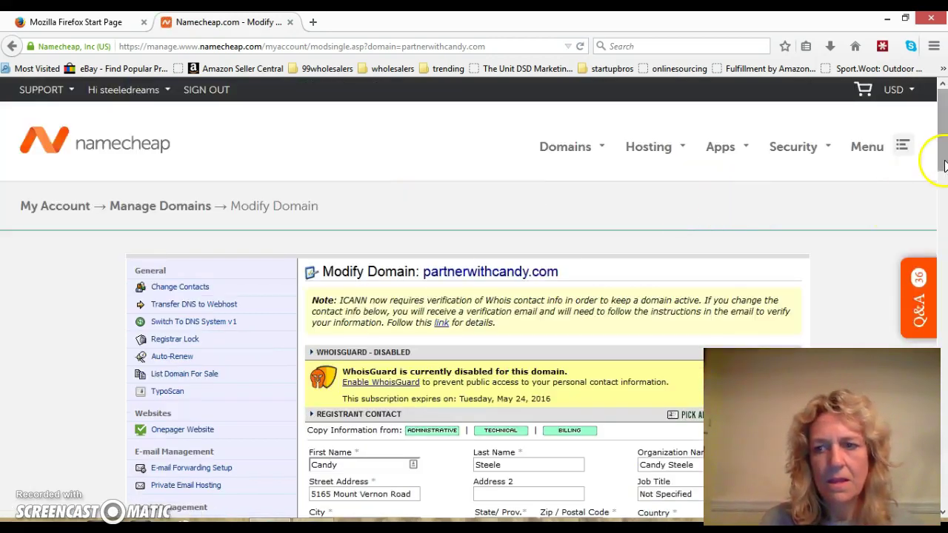
drag(942, 165, 942, 247)
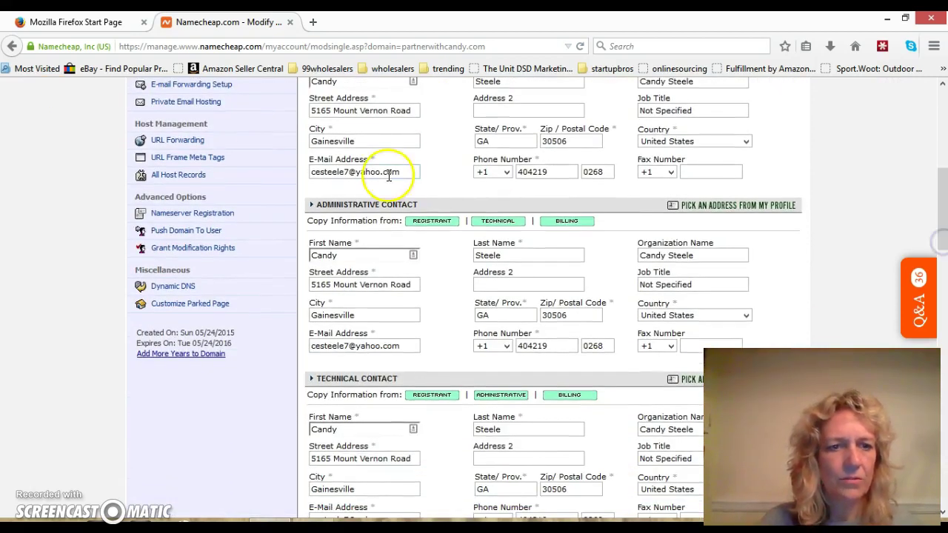
click(183, 141)
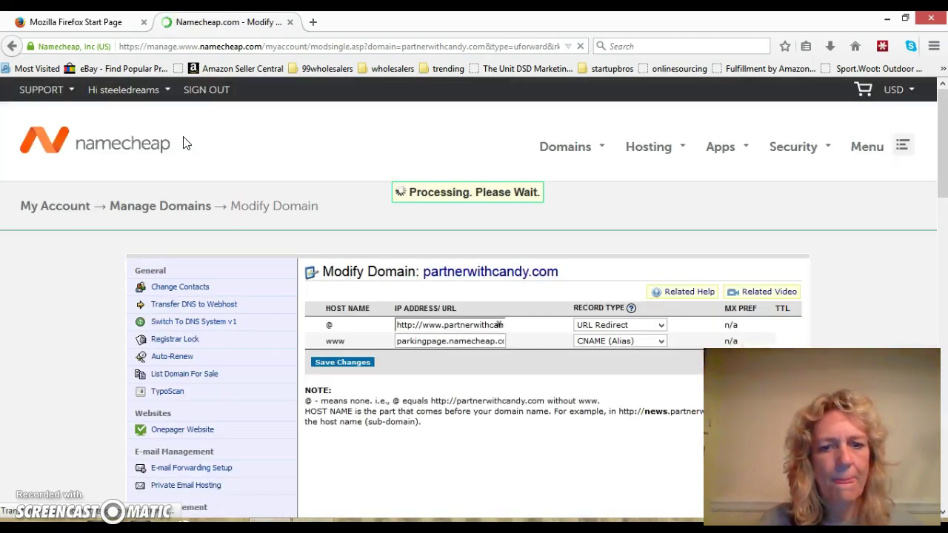
Step: Clear the @ record's old redirect address and enter the totallifechanges.com URL
drag(186, 143, 236, 190)
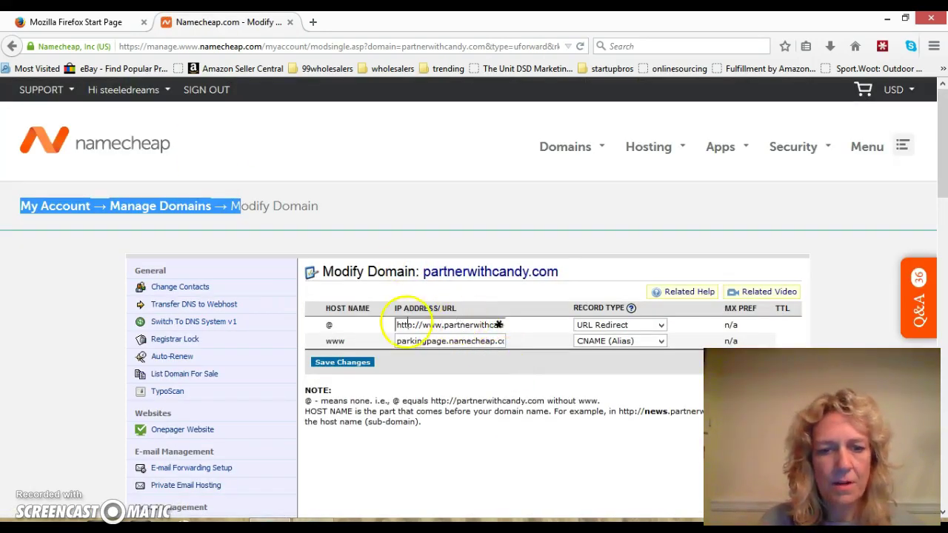
mouse_move(398, 324)
mouse_down()
mouse_move(470, 321)
mouse_move(508, 338)
mouse_up()
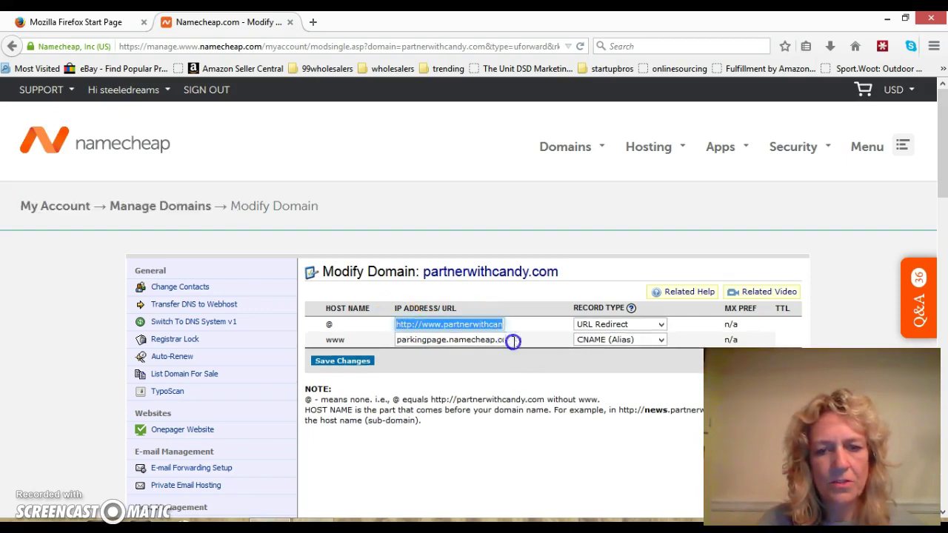
key(BackSpace)
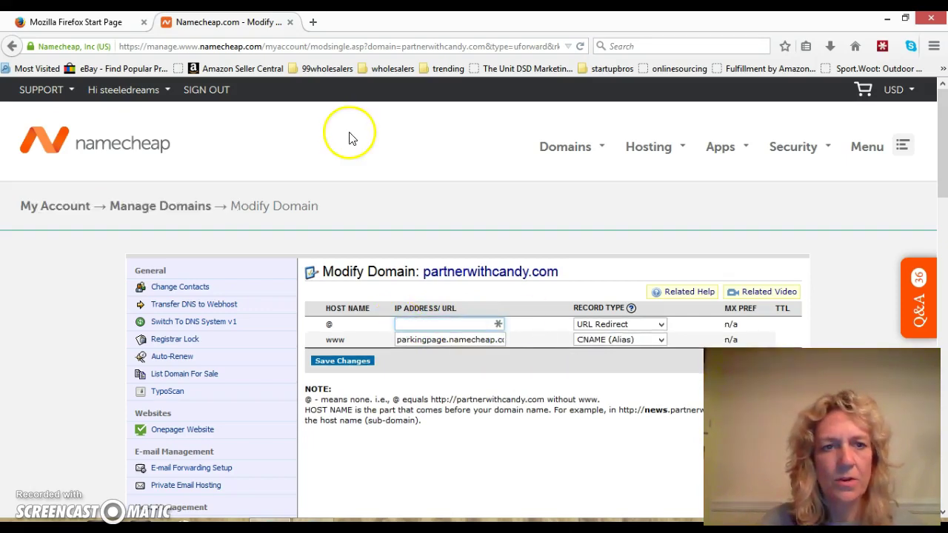
click(315, 23)
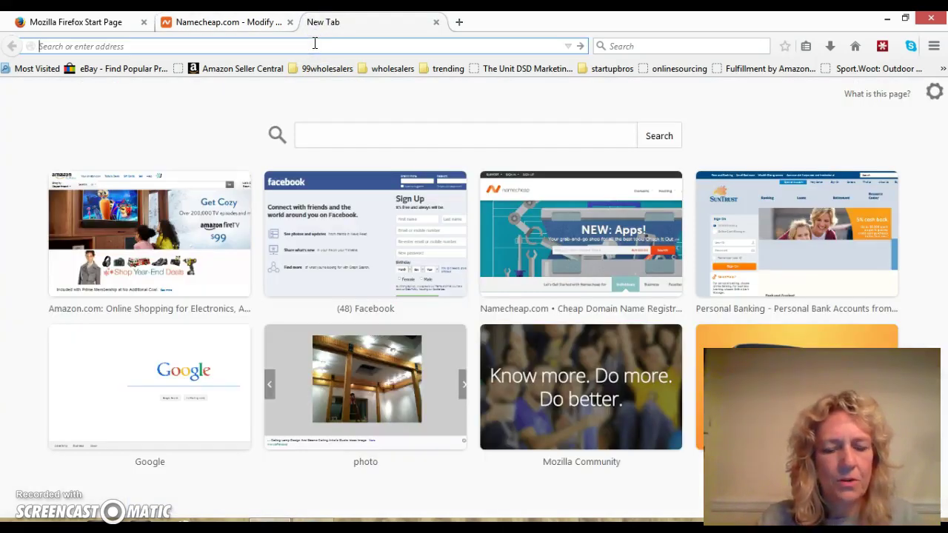
click(256, 23)
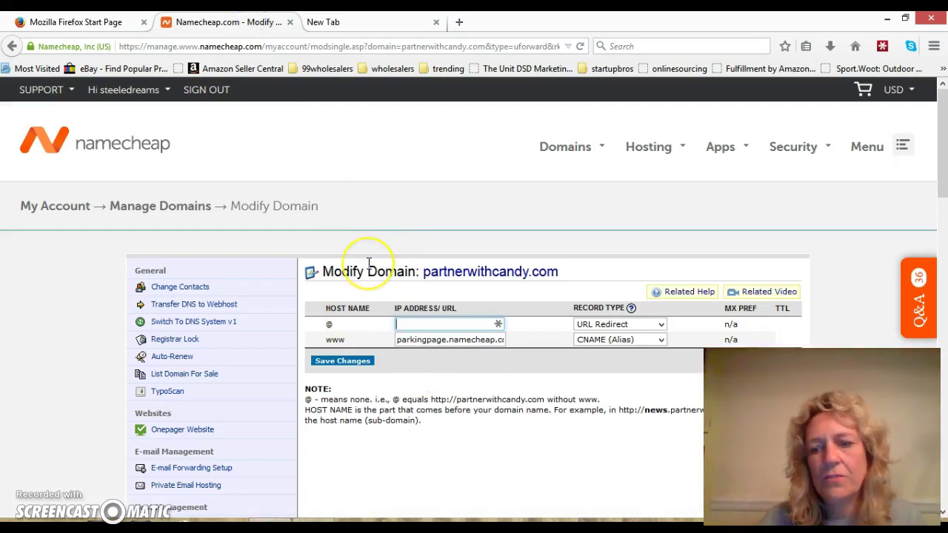
scroll(356, 300, down, 3)
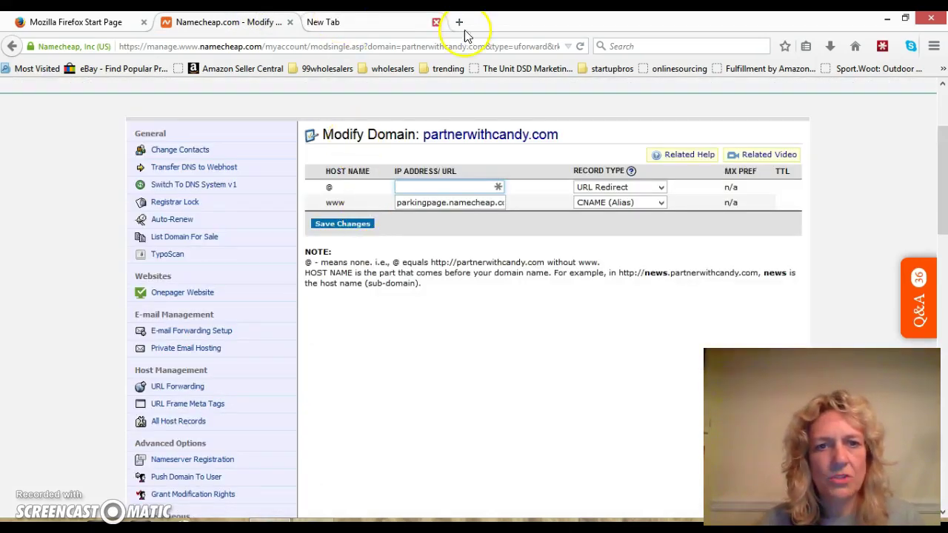
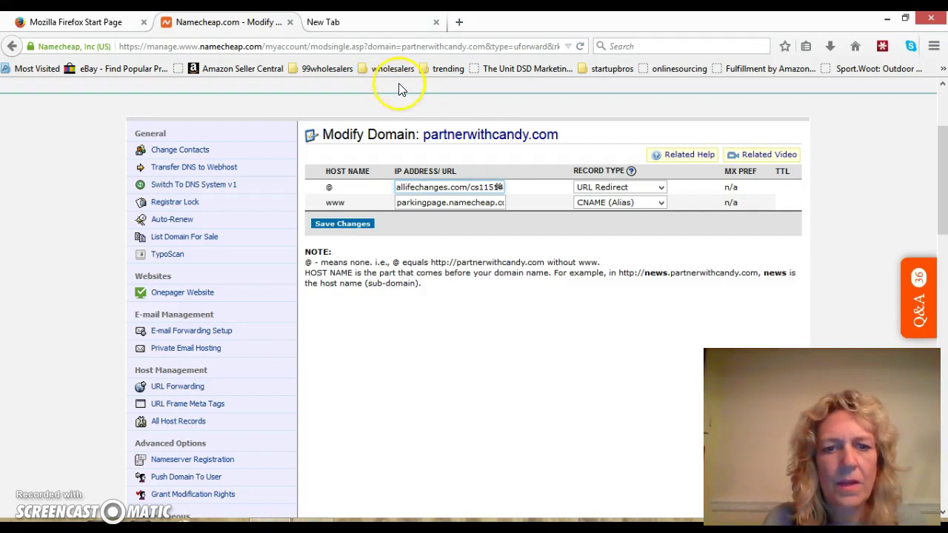
Step: Replace the www address with a totallifechanges.com URL and save; the www entry is rejected
drag(503, 188, 356, 196)
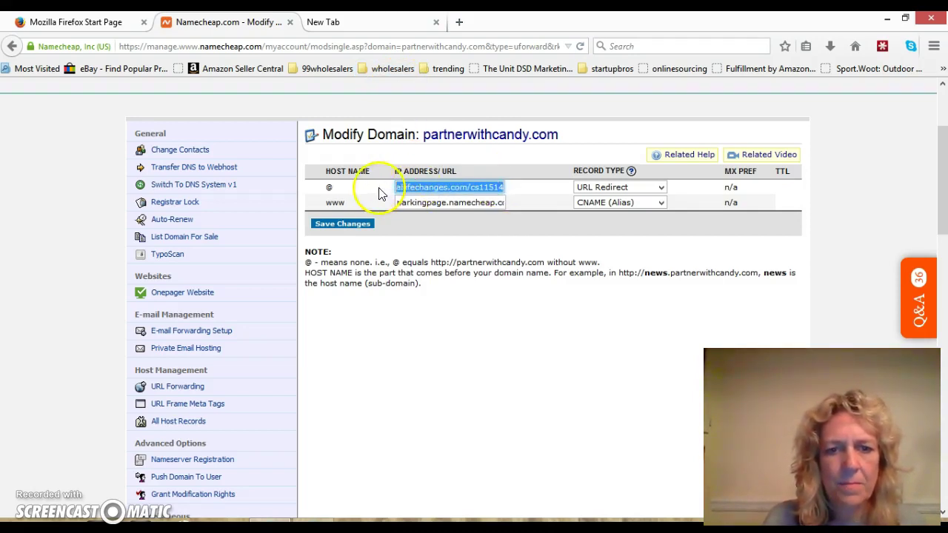
mouse_move(504, 187)
mouse_down()
mouse_move(491, 186)
mouse_move(546, 205)
mouse_up()
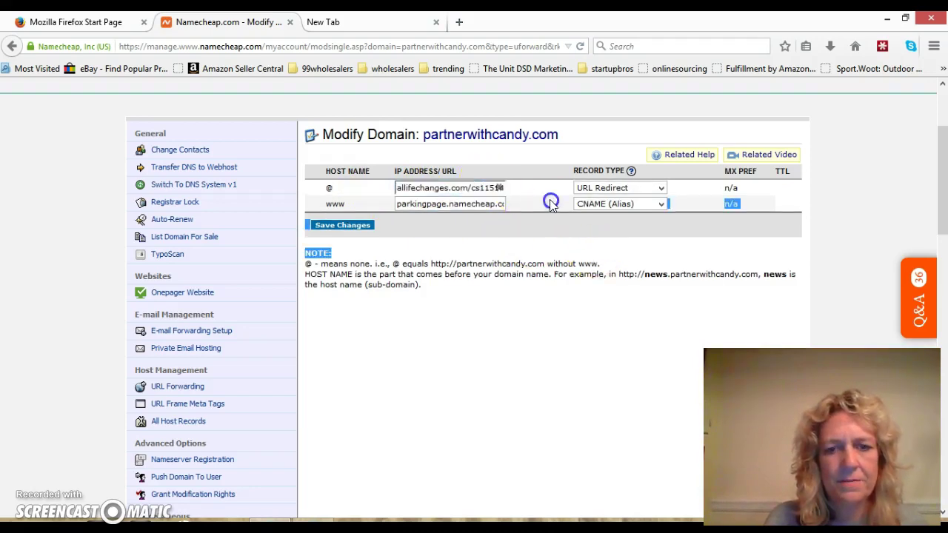
click(397, 203)
key(Delete)
key(Delete)
key(Delete)
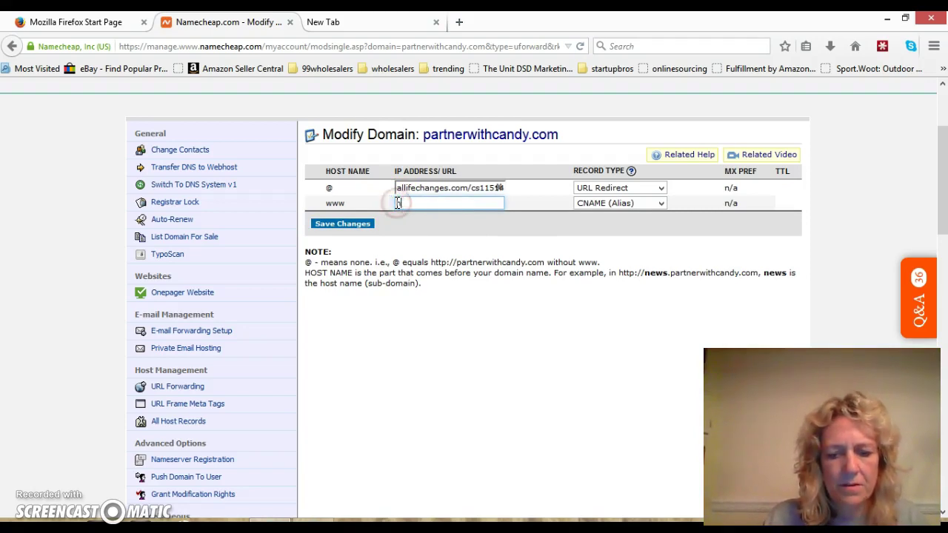
right_click(398, 203)
text(h)
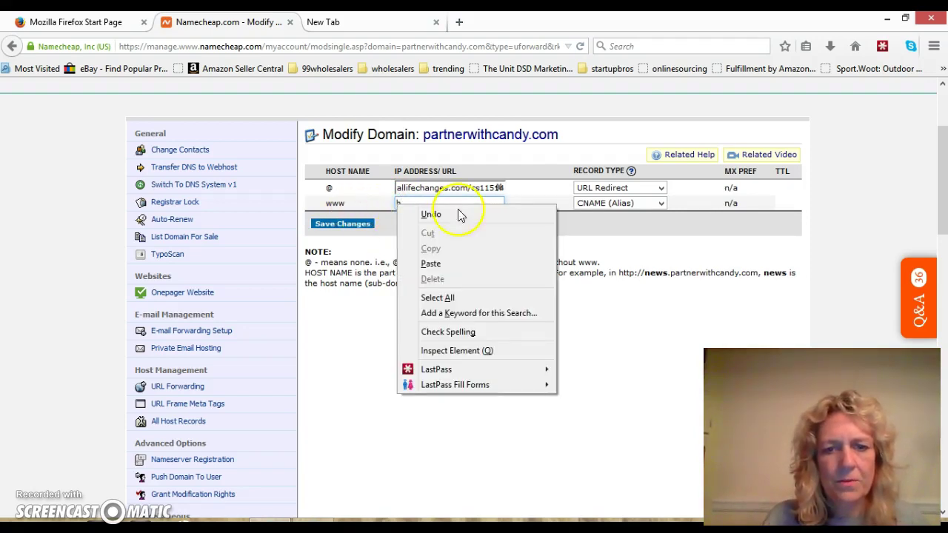
click(547, 189)
text(h)
click(414, 203)
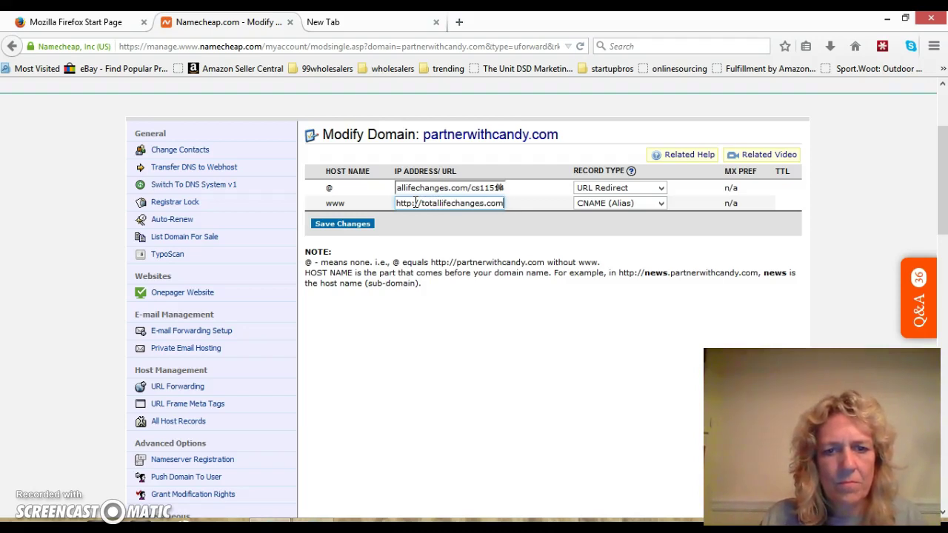
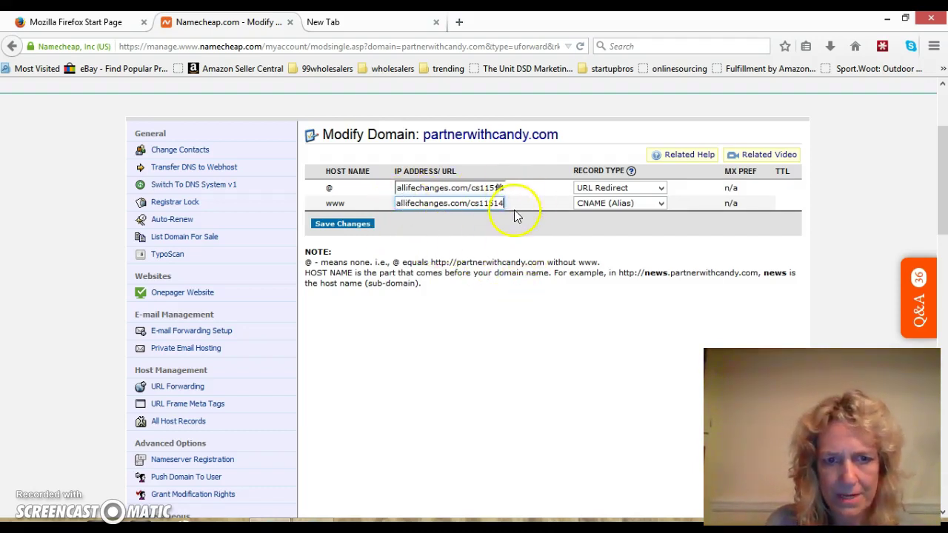
click(362, 226)
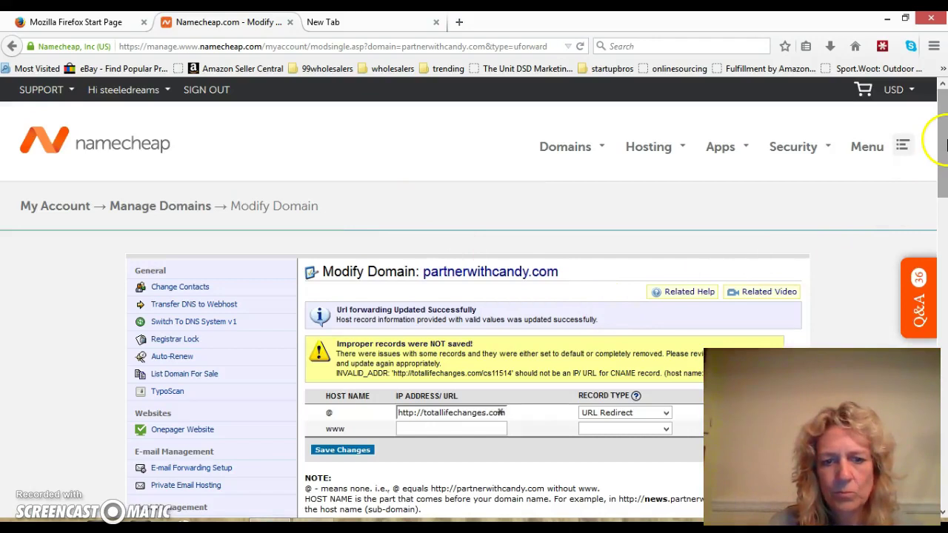
scroll(945, 130, down, 3)
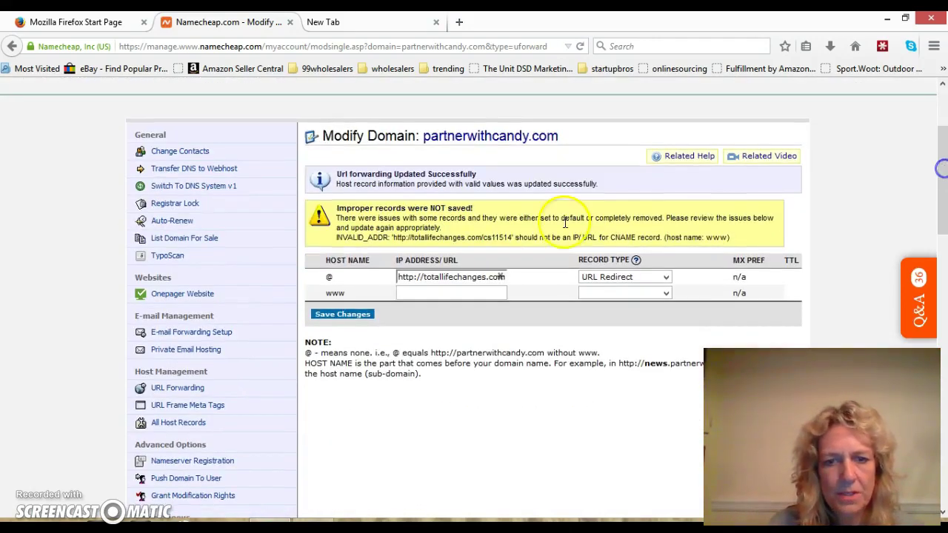
Step: Change the www record type to URL Redirect and copy the @ forwarding address
click(666, 293)
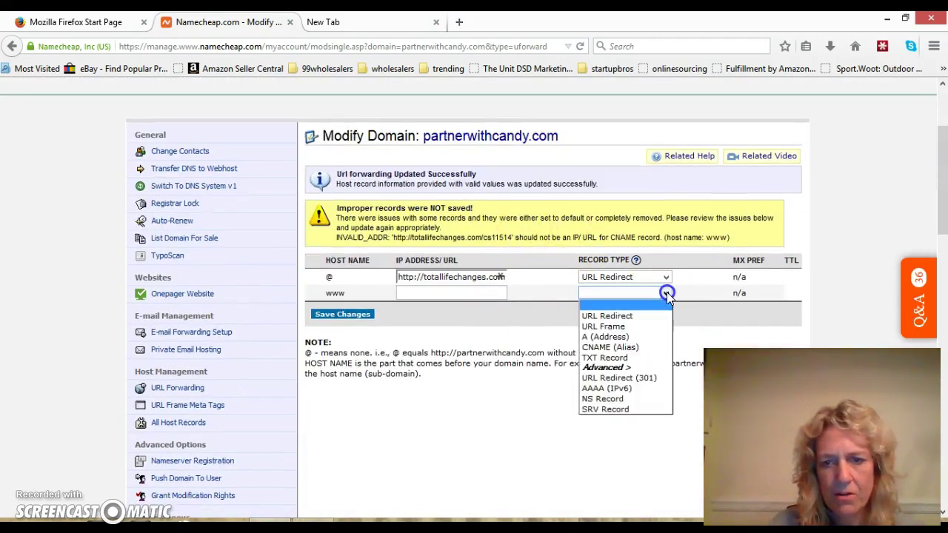
click(629, 316)
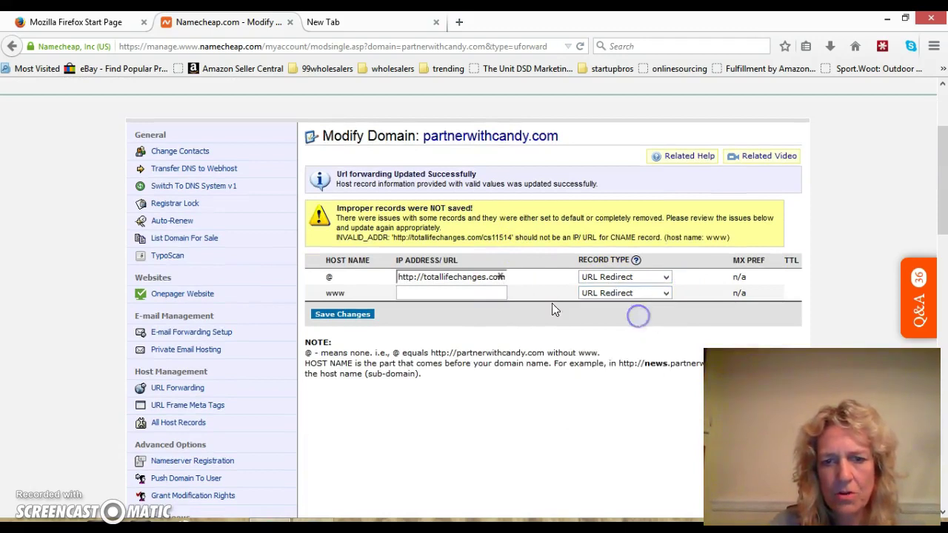
drag(400, 277, 543, 276)
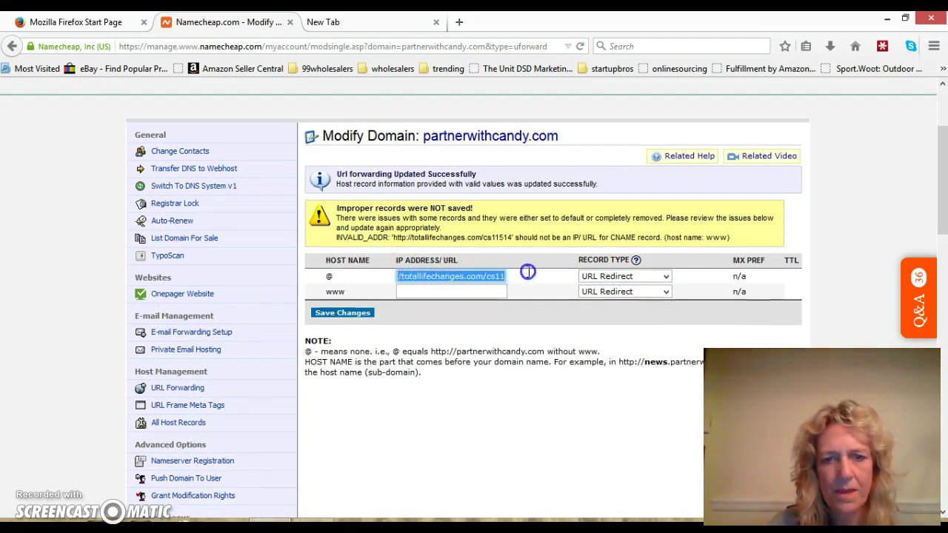
right_click(488, 276)
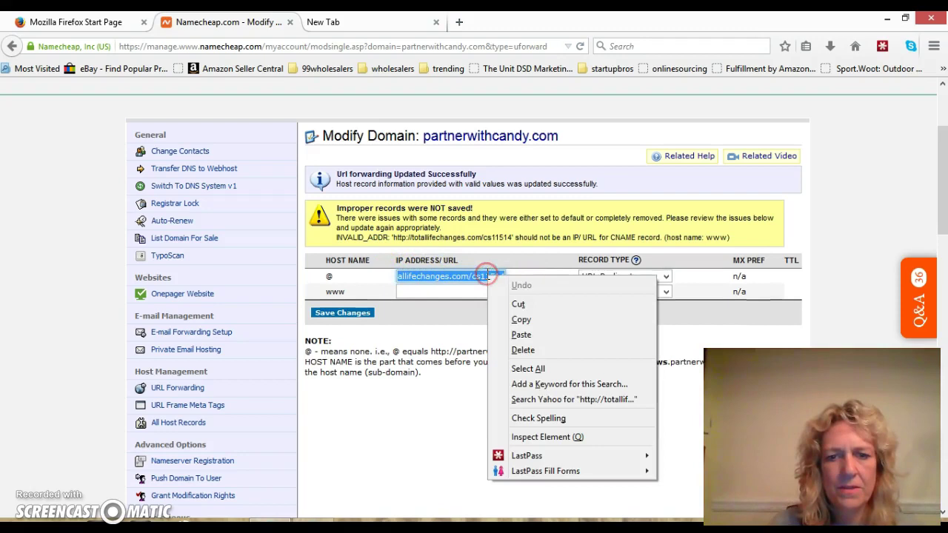
click(503, 319)
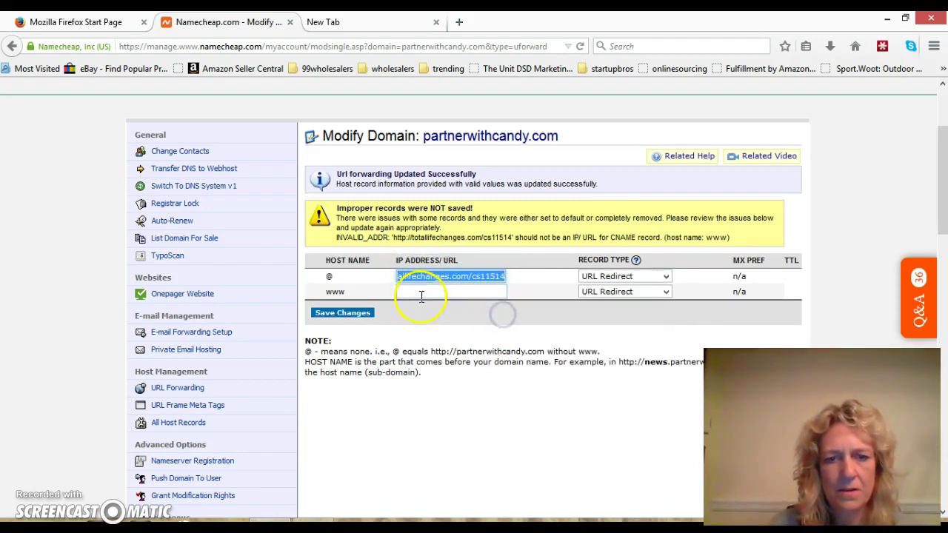
Step: Paste the copied address into the www field and save the records
click(413, 293)
right_click(412, 294)
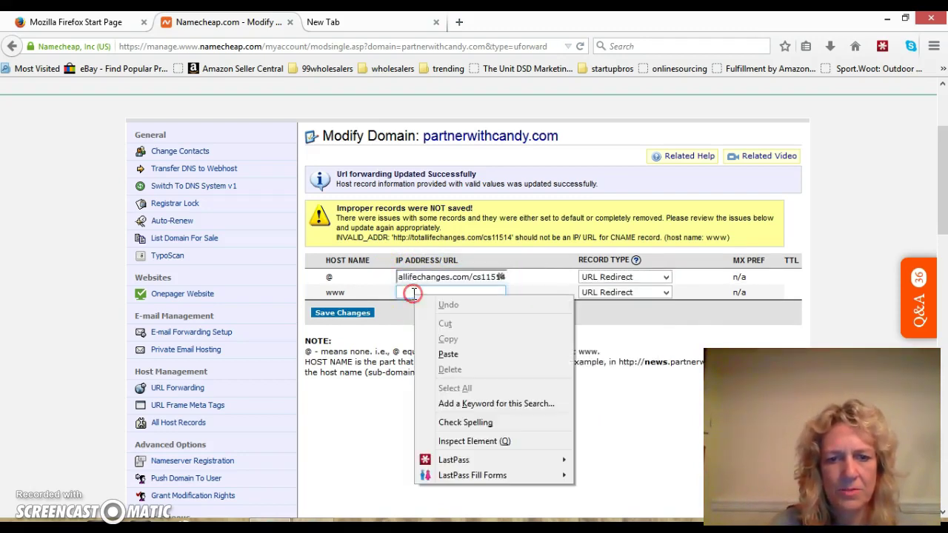
click(439, 354)
click(354, 314)
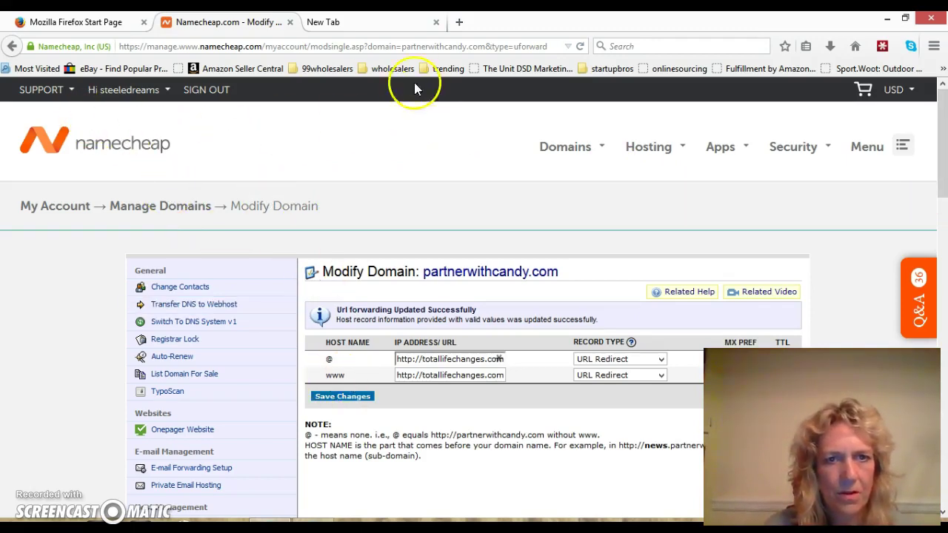
click(395, 27)
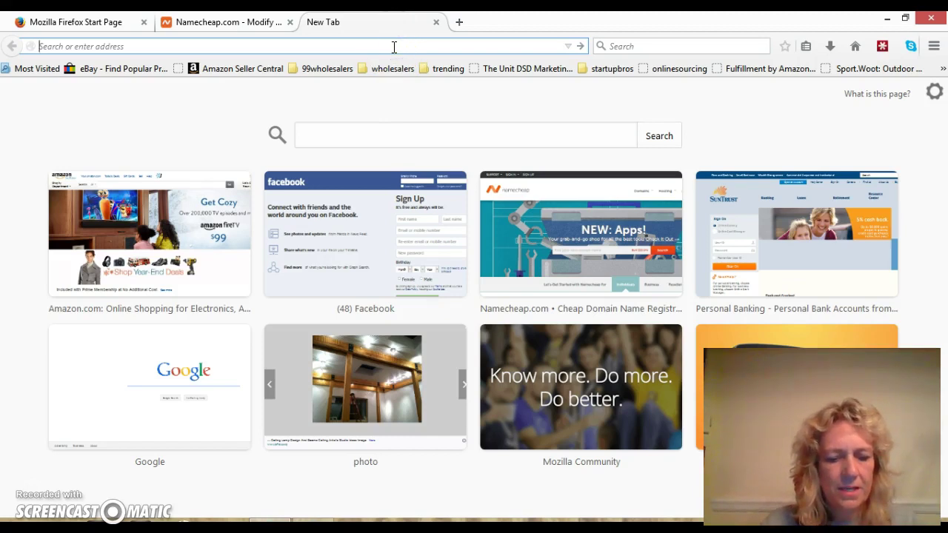
text(www.partner)
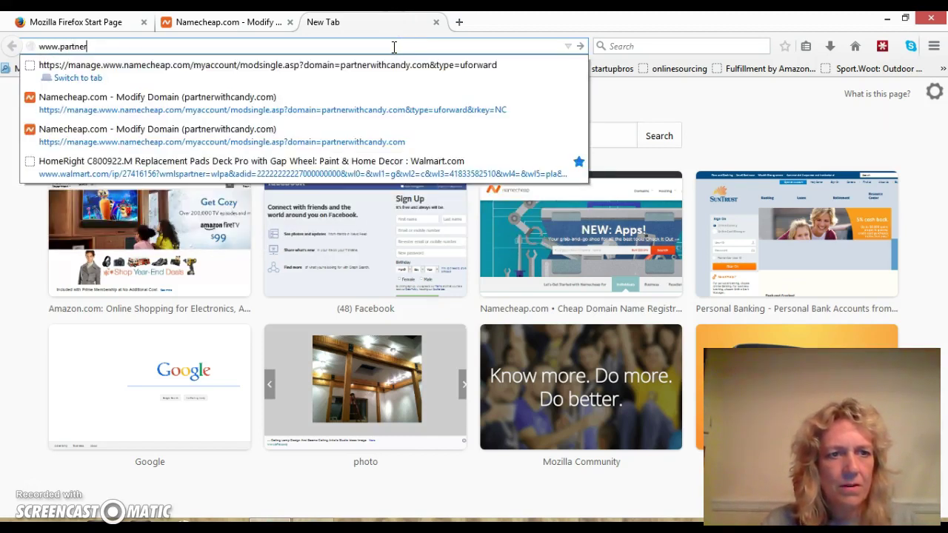
text(withcandy.)
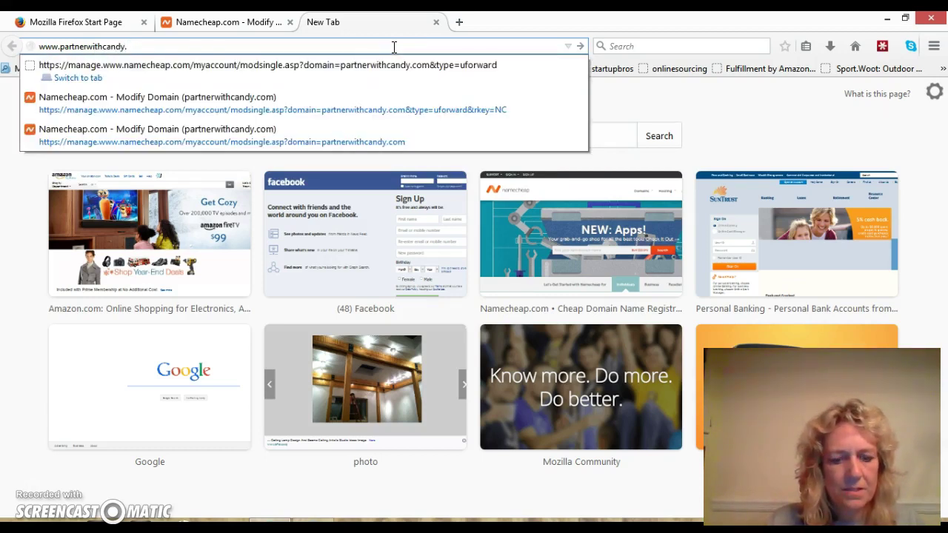
click(370, 28)
click(254, 26)
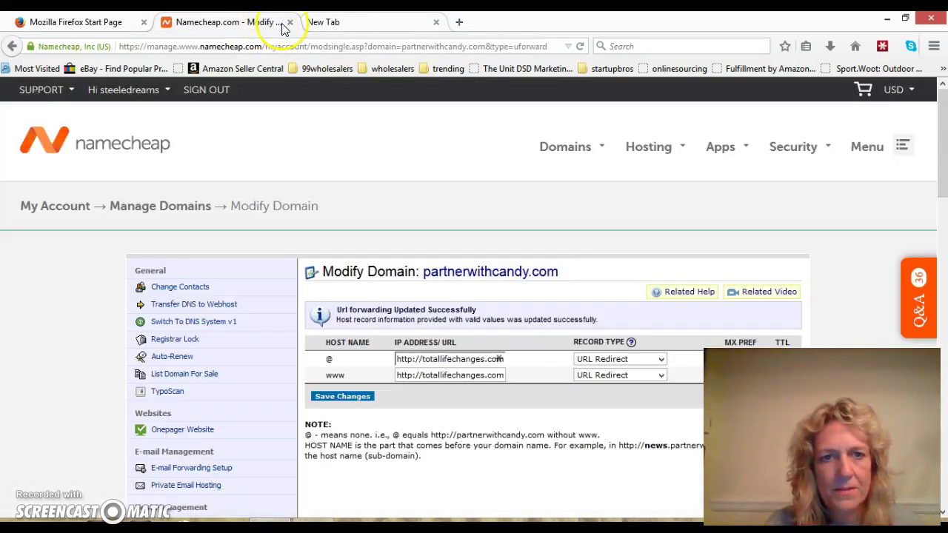
click(360, 23)
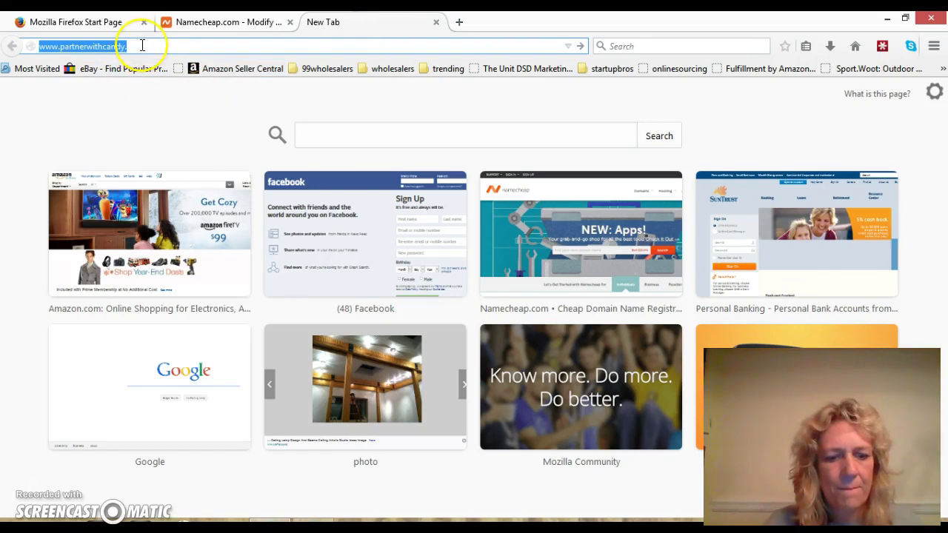
text(com)
key(BackSpace)
key(BackSpace)
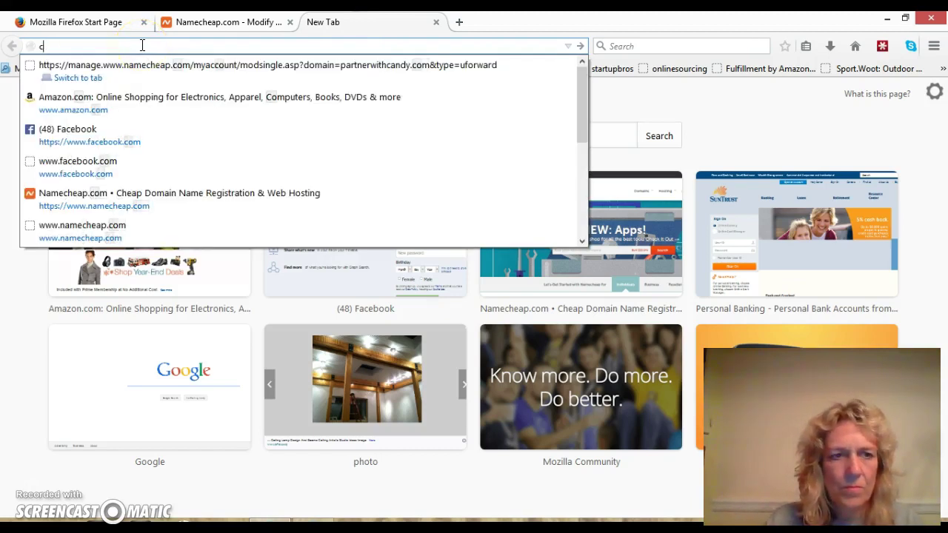
key(BackSpace)
text(http)
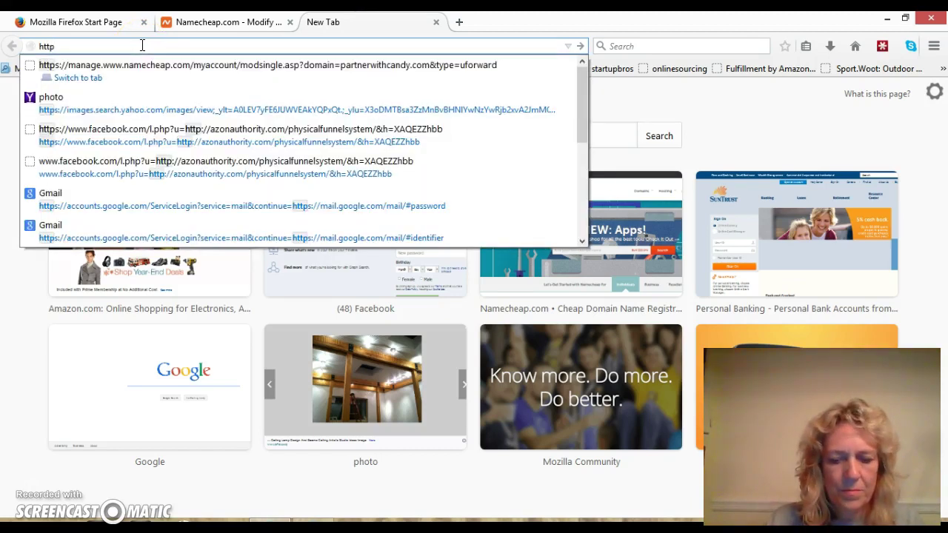
text(://p)
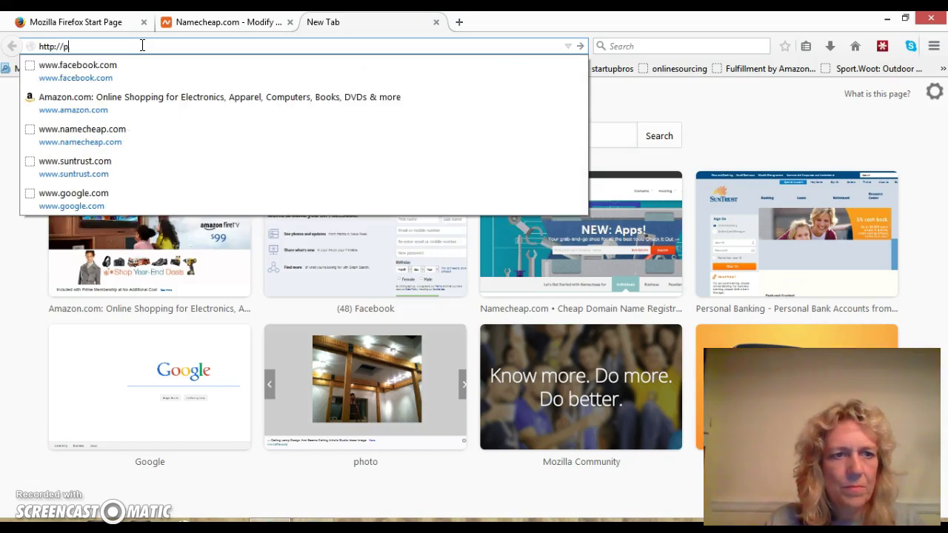
text(artner)
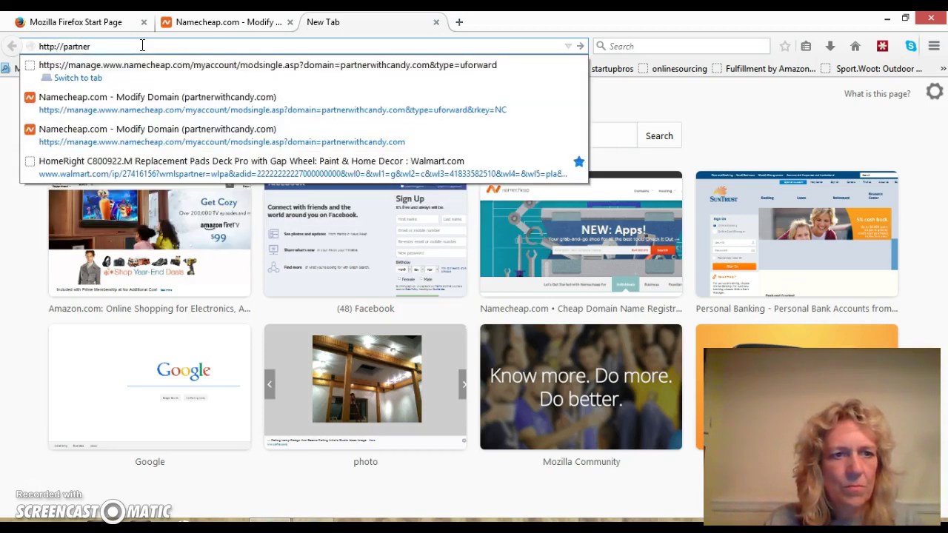
text(withcandy.com)
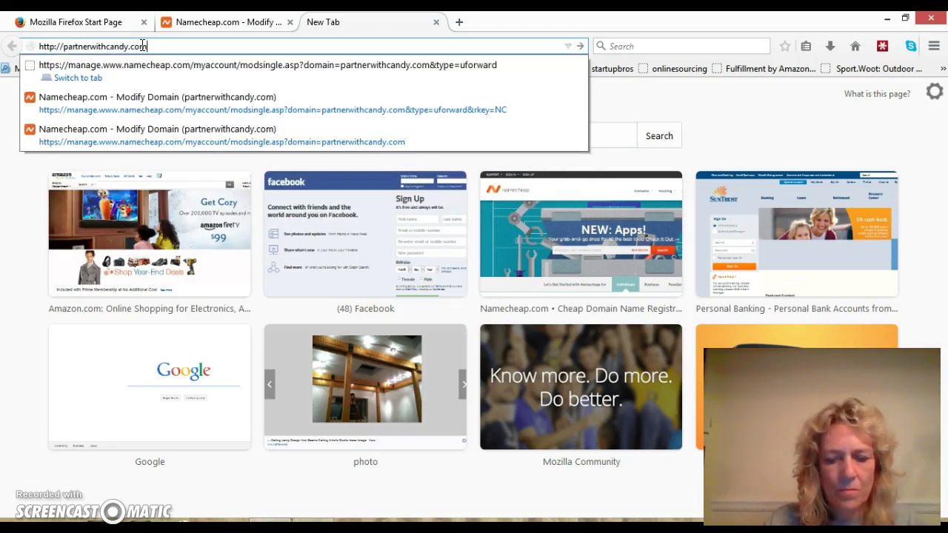
key(Return)
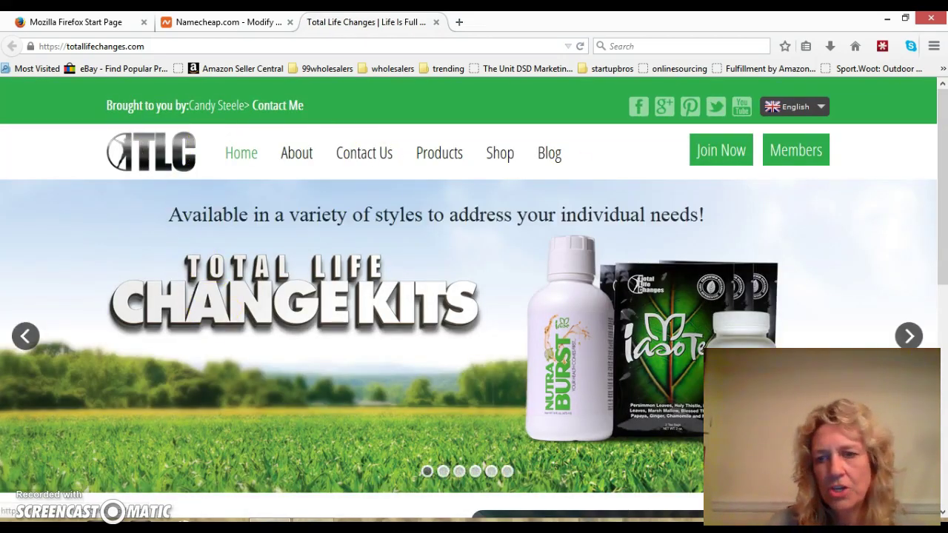
Step: Scroll the Total Life Changes homepage, switching between it and the Namecheap tab
mouse_move(942, 170)
mouse_down()
mouse_move(939, 200)
mouse_move(931, 74)
mouse_up()
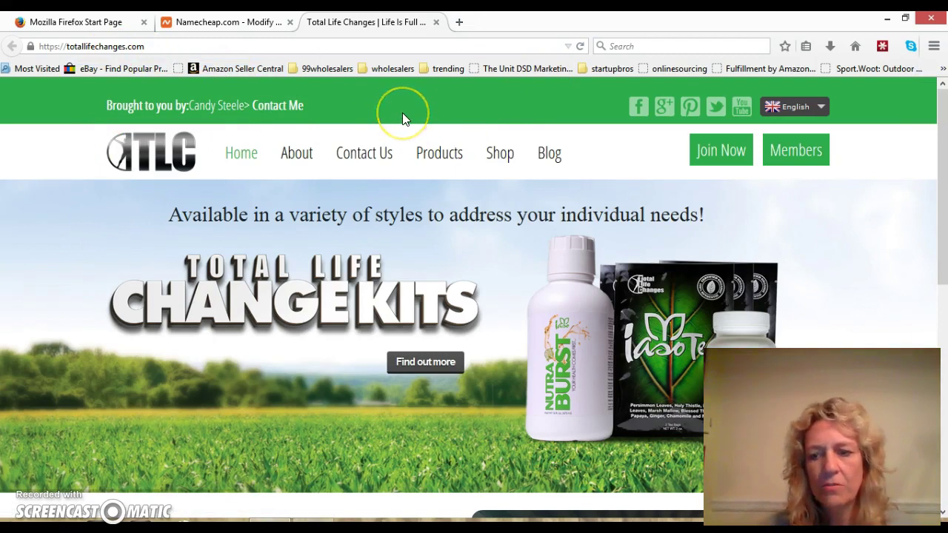
click(223, 27)
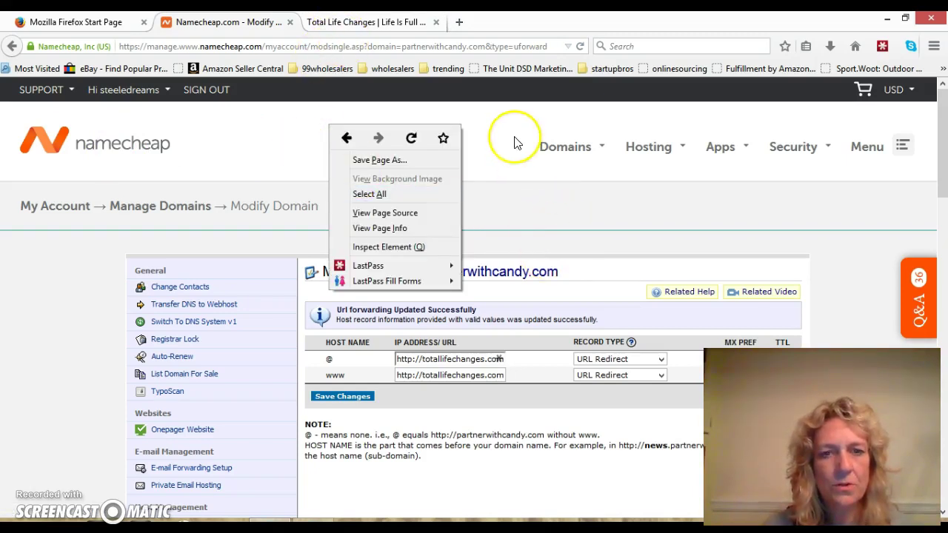
click(382, 28)
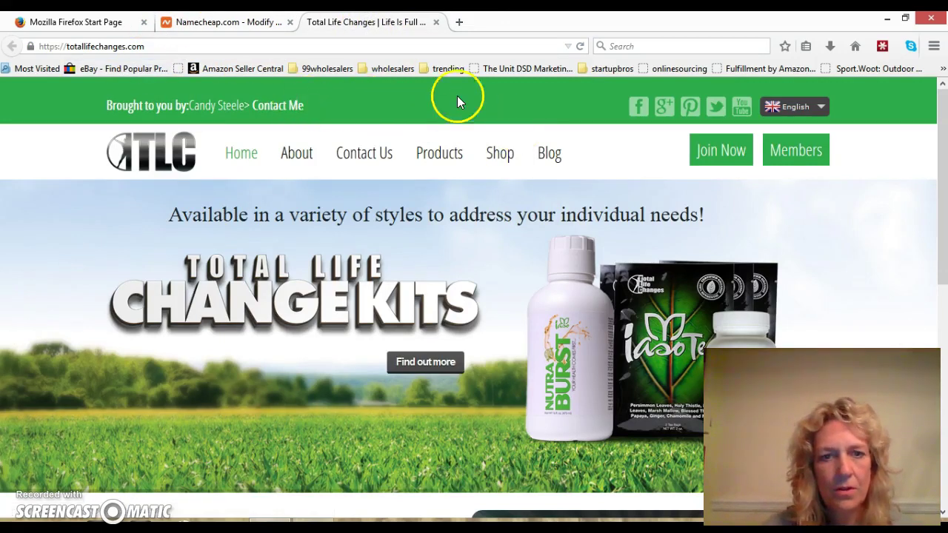
click(244, 28)
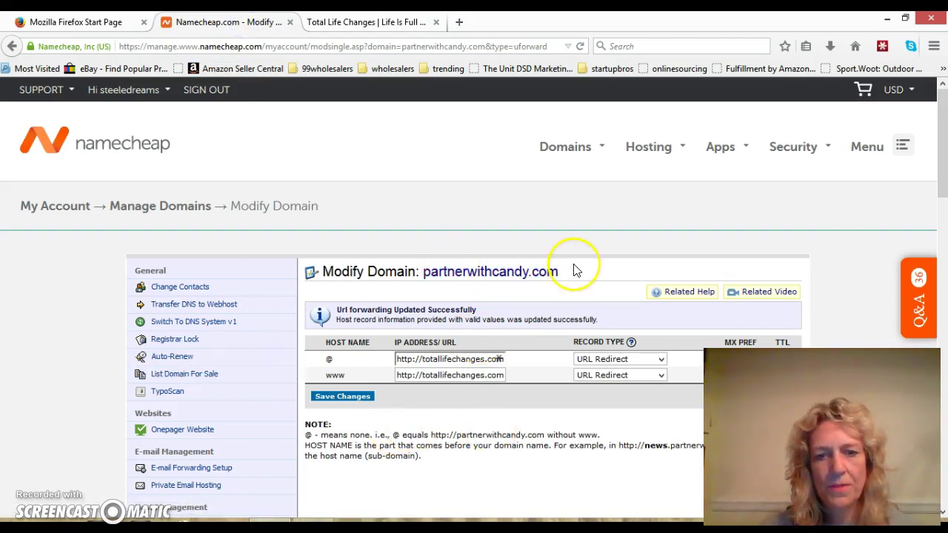
click(381, 22)
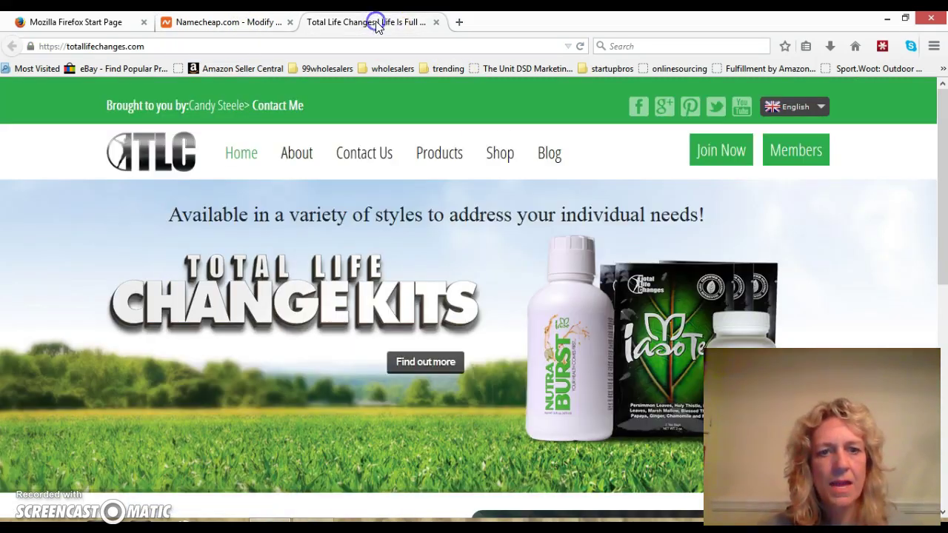
scroll(474, 297, down, 4)
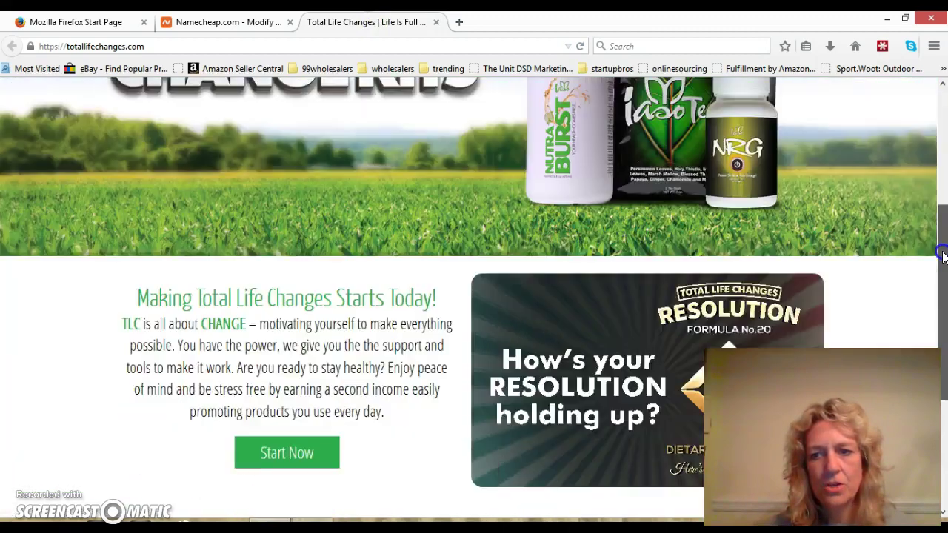
scroll(474, 296, up, 4)
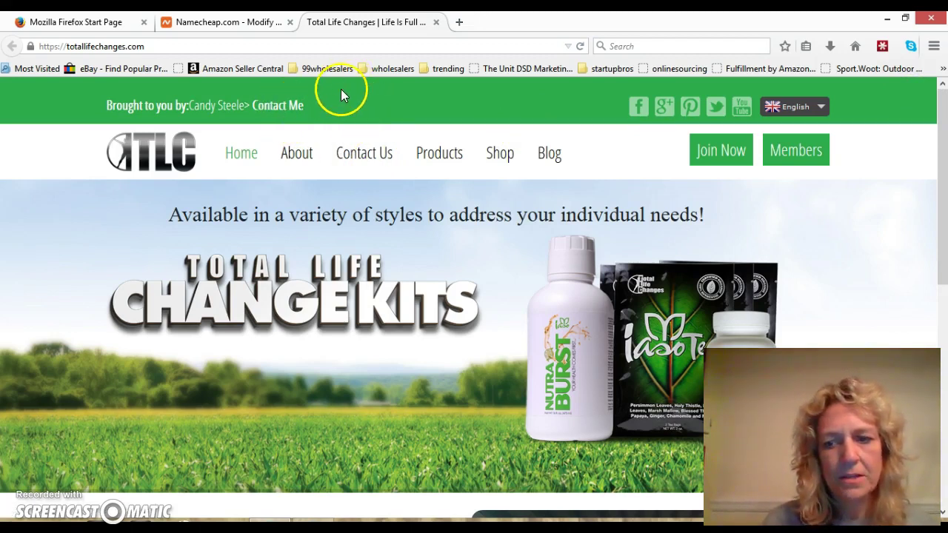
click(218, 25)
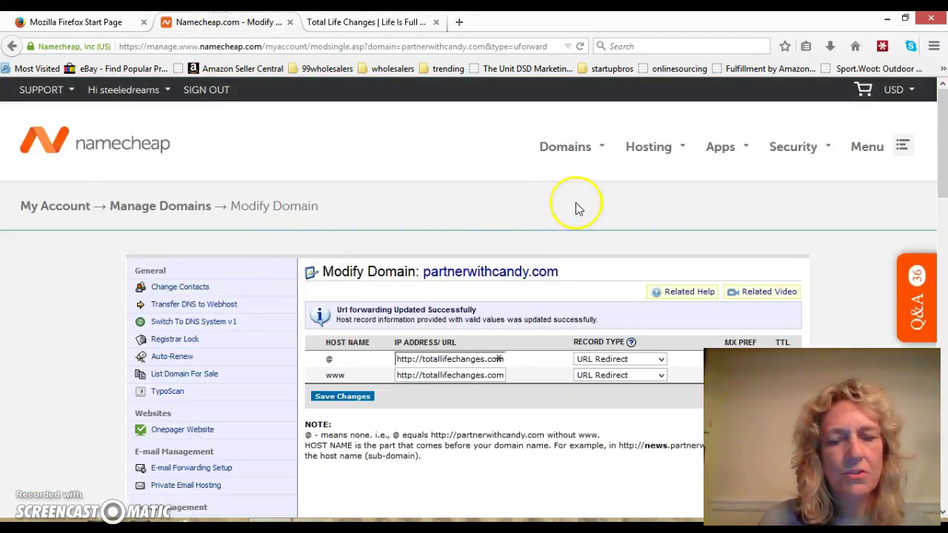
scroll(942, 144, down, 5)
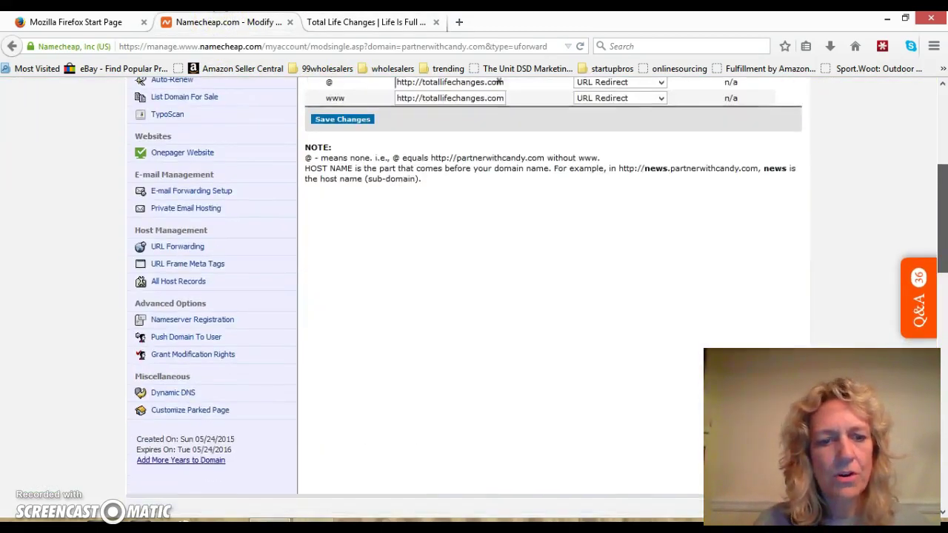
scroll(942, 148, up, 3)
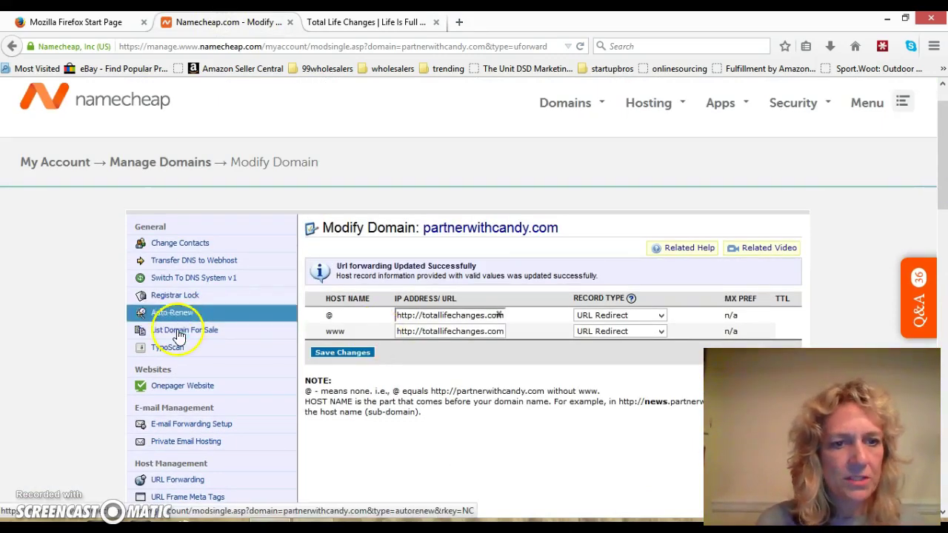